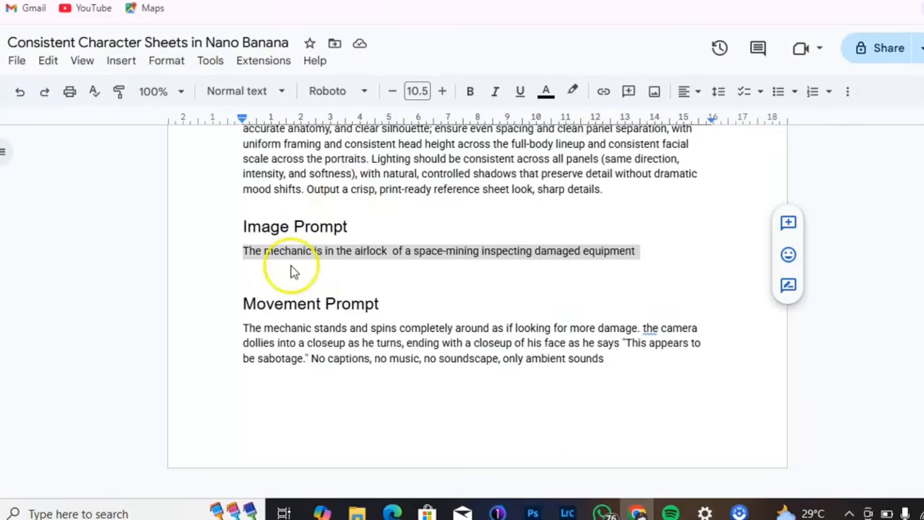
Look through the character reference sheet, image and movement prompts in the document
scroll(248, 285, up, 6)
scroll(220, 294, down, 2)
scroll(218, 291, up, 4)
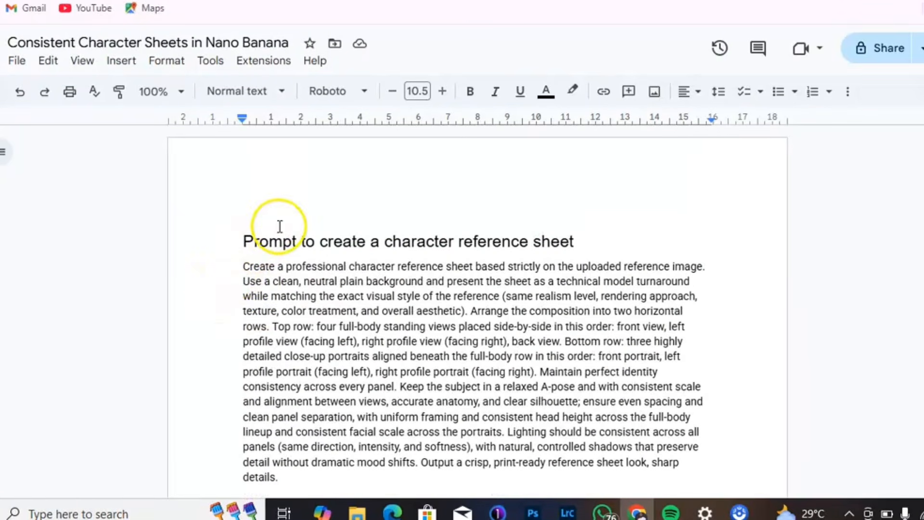
scroll(244, 265, down, 8)
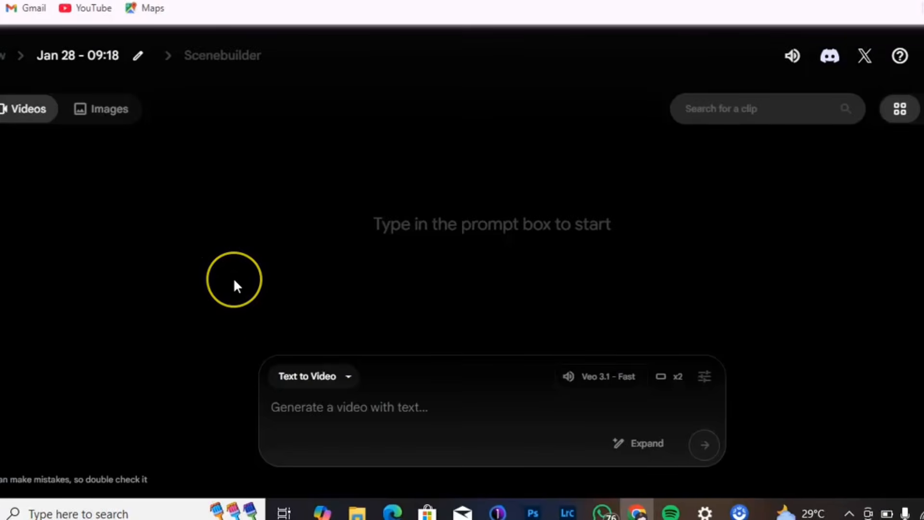
Switch to Flow and set the project to image generation in Create Image mode
click(103, 116)
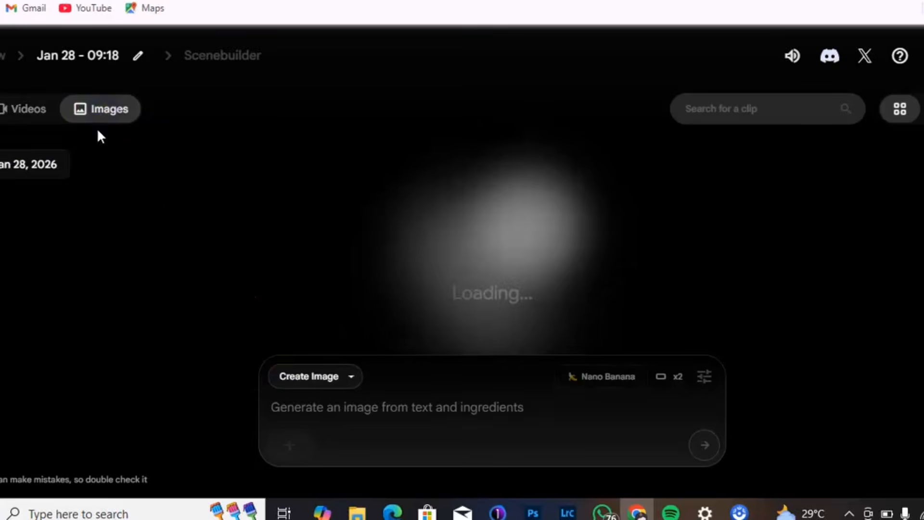
click(338, 382)
click(316, 333)
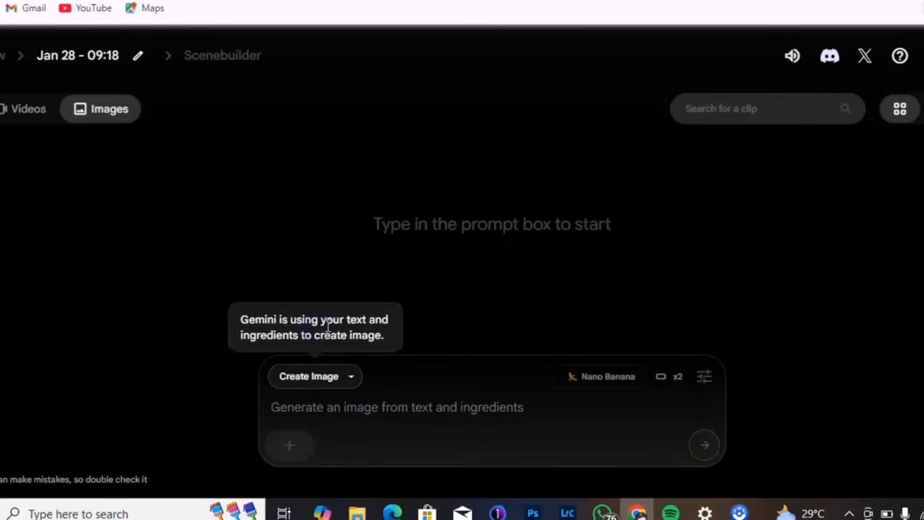
Set image generation to the Nano Banana Pro model, keeping Landscape (16:9) and 2 outputs per prompt
click(704, 376)
click(472, 241)
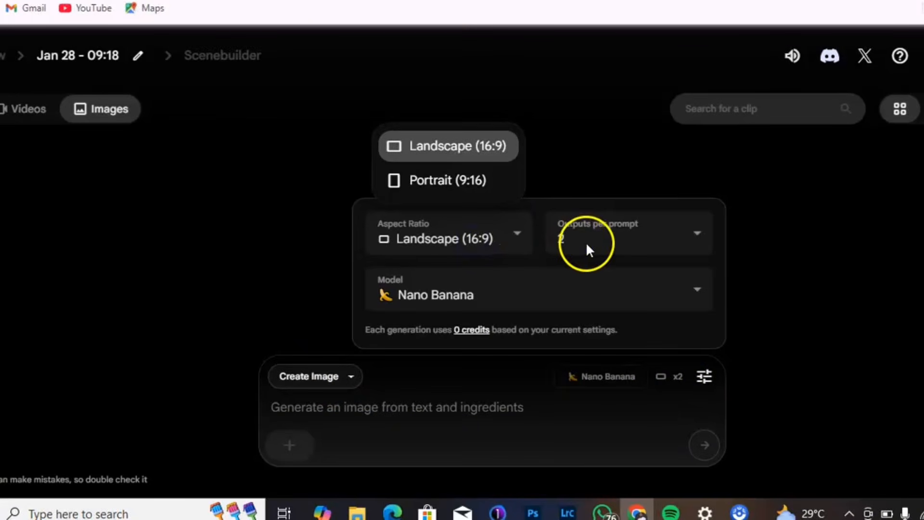
click(586, 245)
click(541, 277)
click(515, 252)
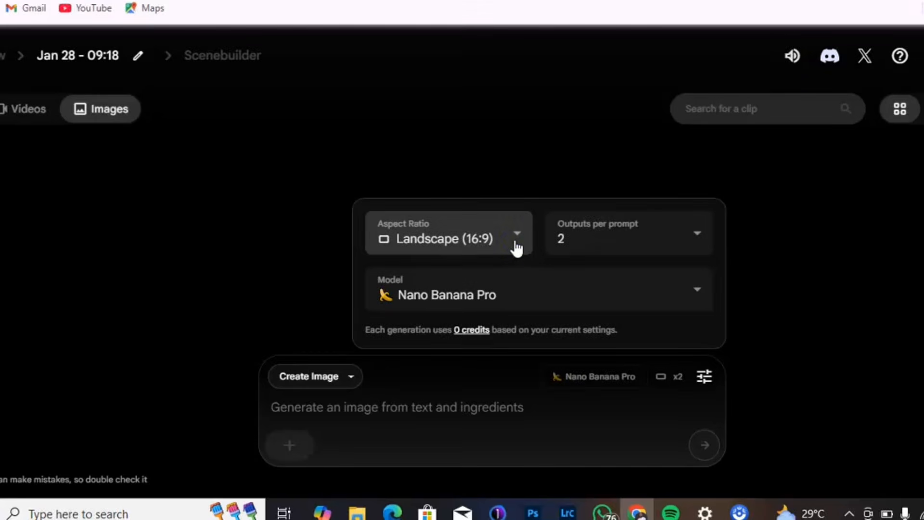
click(370, 423)
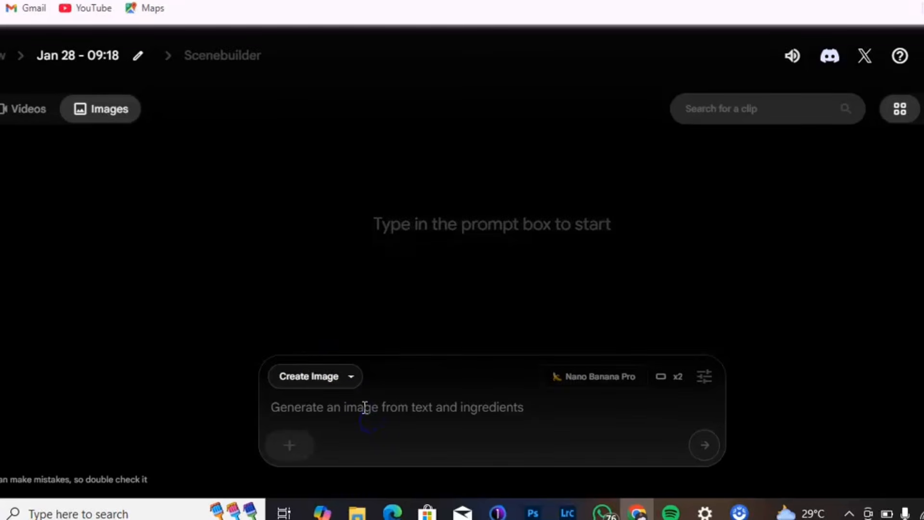
Upload "WhatsApp Image 2026-01-28 at 8.34.36 AM" from Downloads as an ingredient and save it with a Landscape crop
click(302, 443)
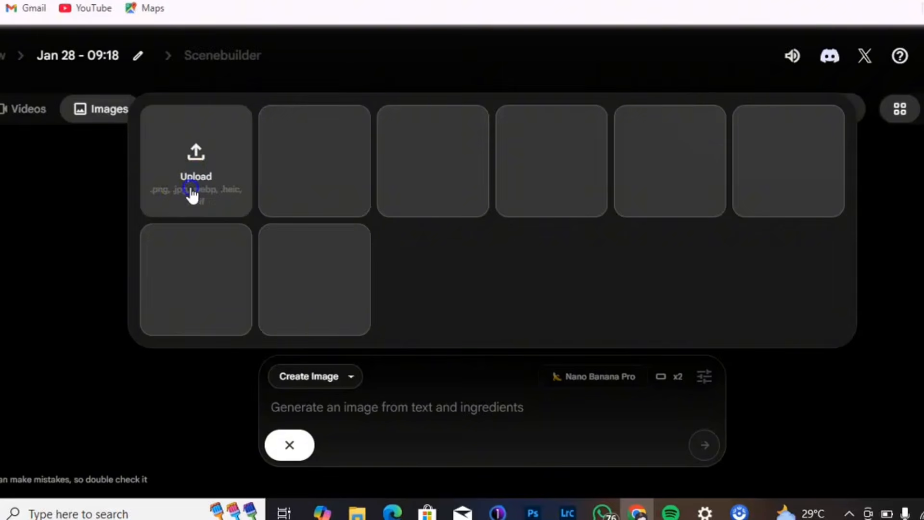
click(194, 173)
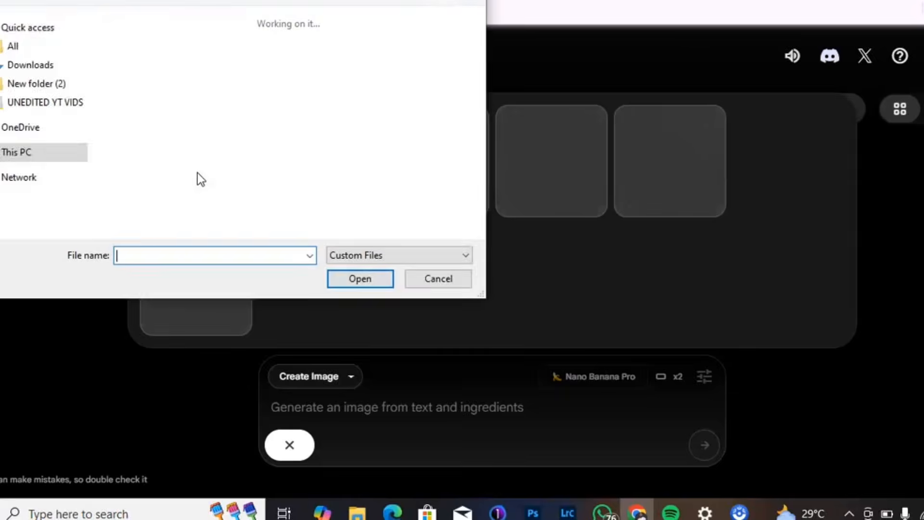
click(154, 134)
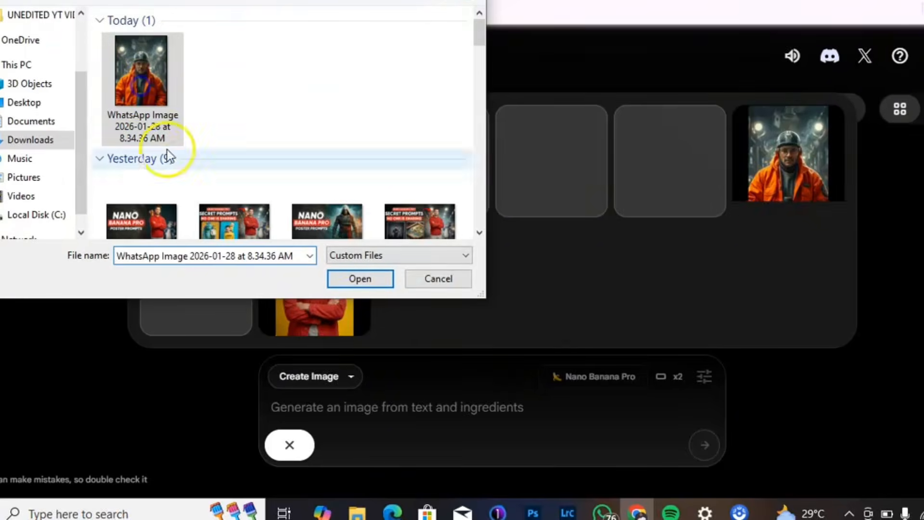
click(356, 281)
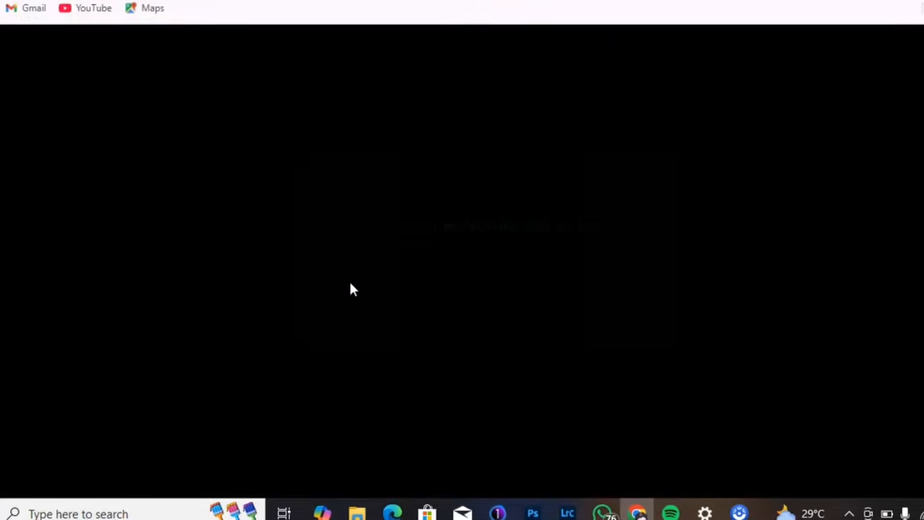
click(526, 327)
click(849, 417)
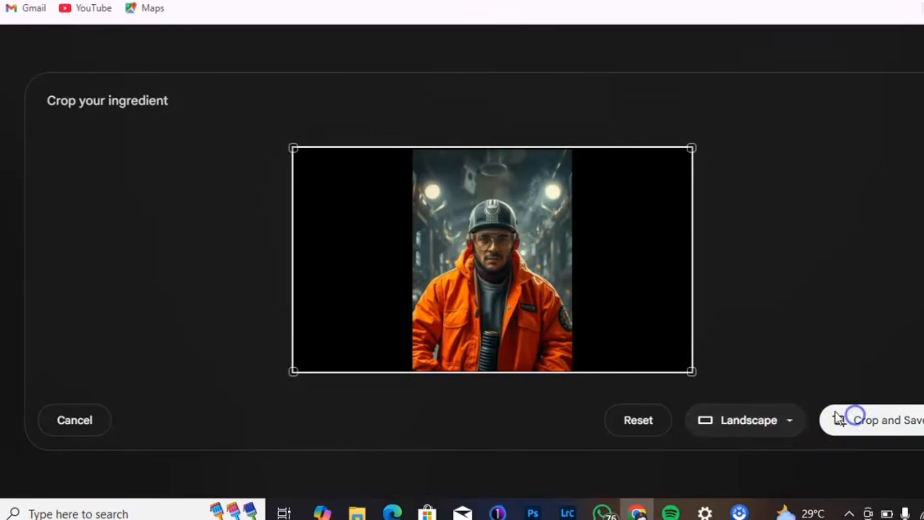
click(802, 427)
Copy the text under "Prompt to create a character reference sheet" from the Google Docs document and paste it into Flow's image prompt
click(463, 425)
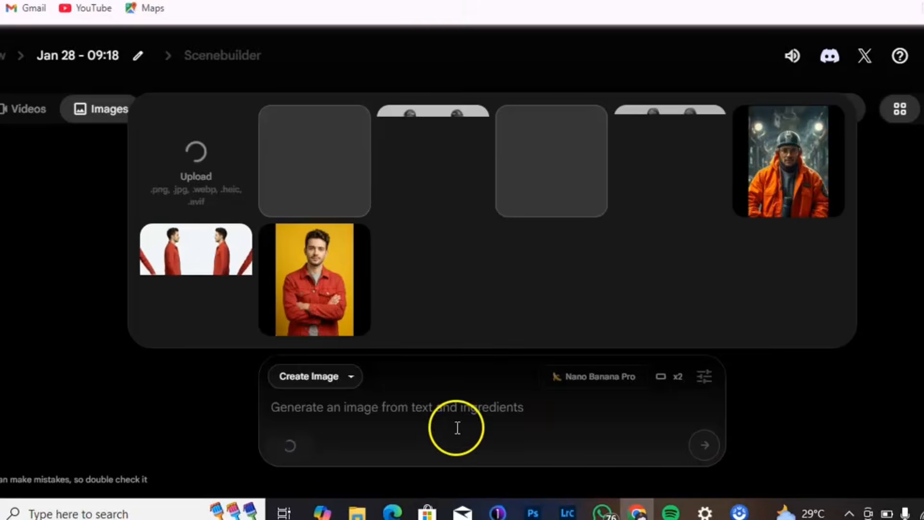
key(ctrl+Tab)
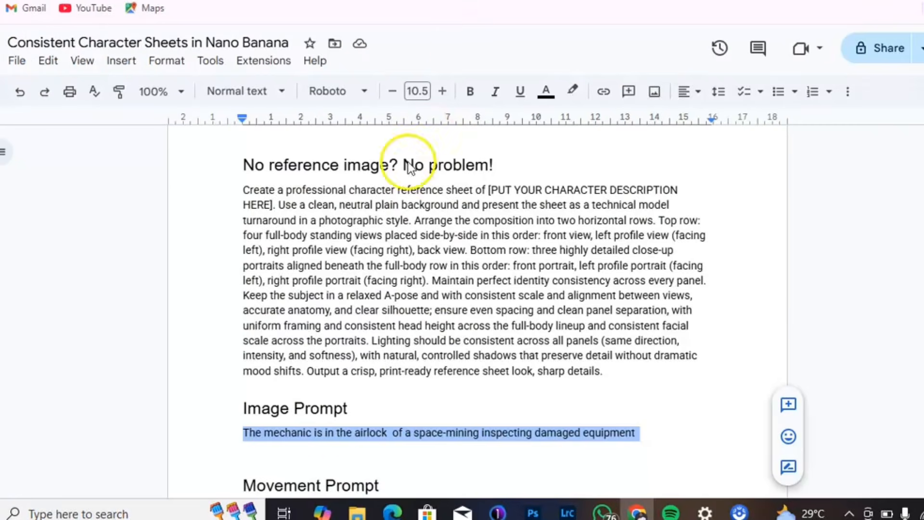
scroll(244, 206, up, 8)
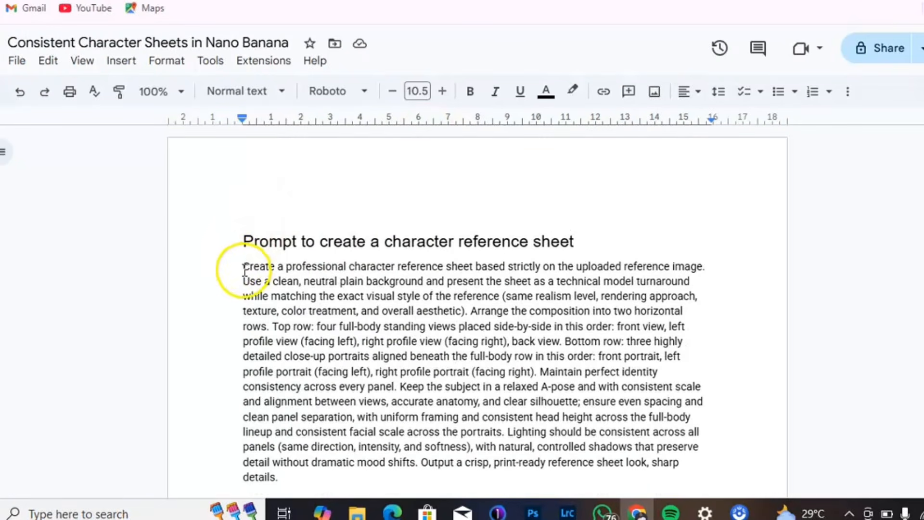
drag(243, 265, 292, 468)
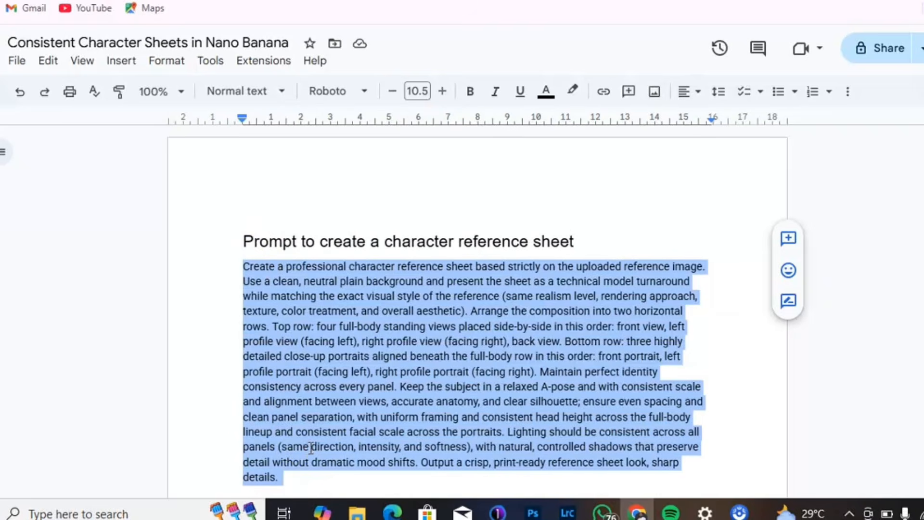
key(ctrl+c)
key(ctrl+Tab)
click(334, 402)
key(ctrl+v)
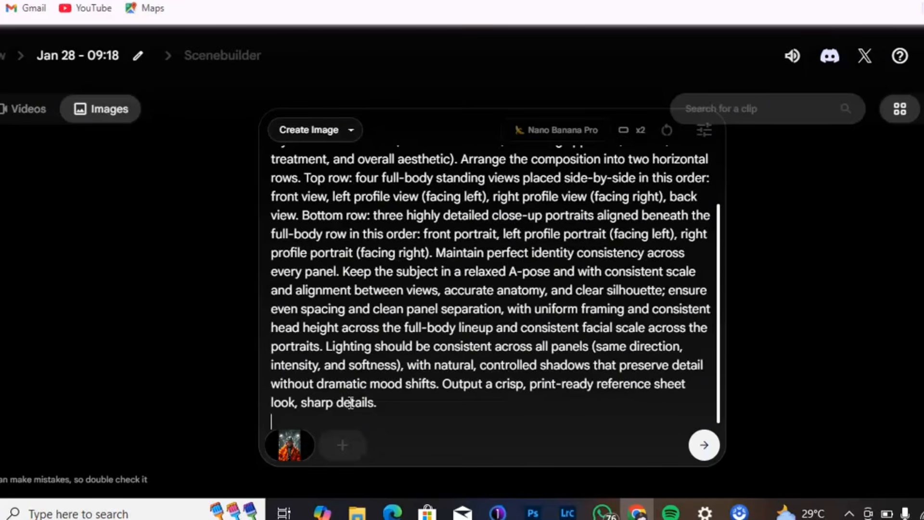
Read through the pasted prompt and generate the character reference sheets
scroll(351, 403, up, 3)
click(381, 278)
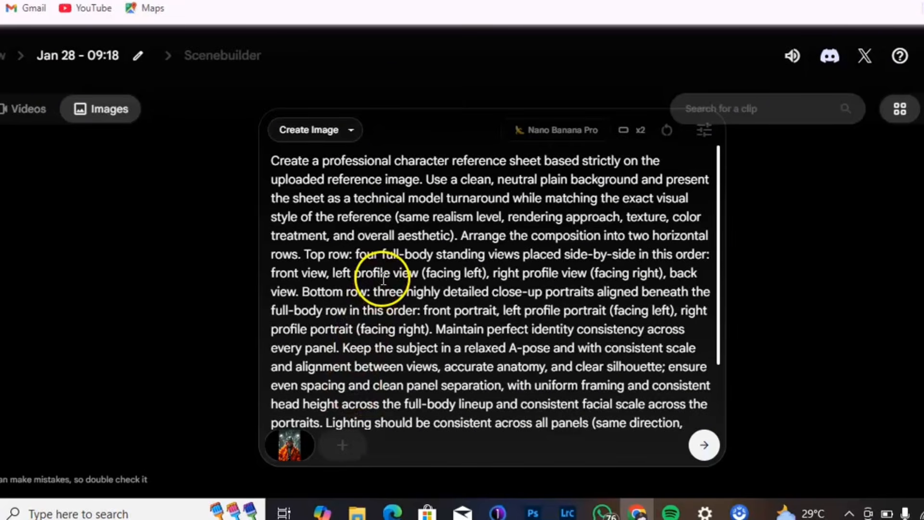
scroll(381, 281, down, 3)
scroll(384, 286, up, 3)
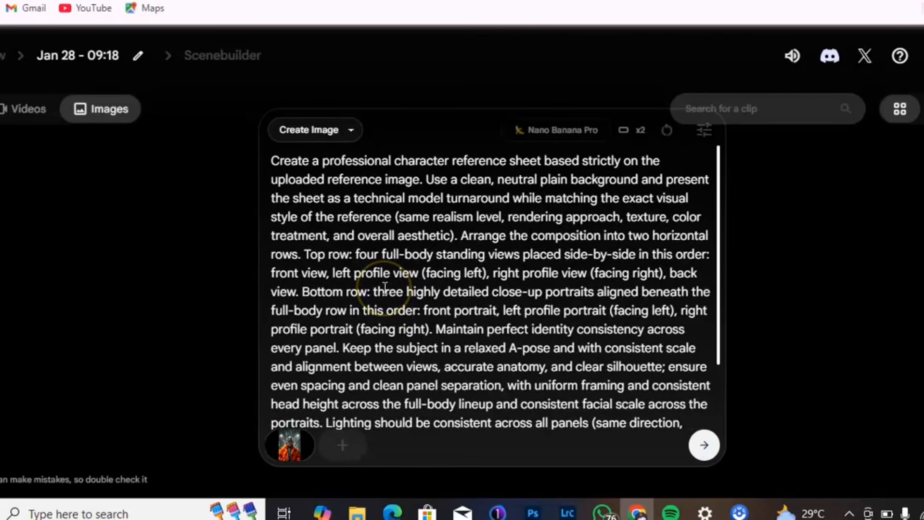
scroll(385, 287, down, 3)
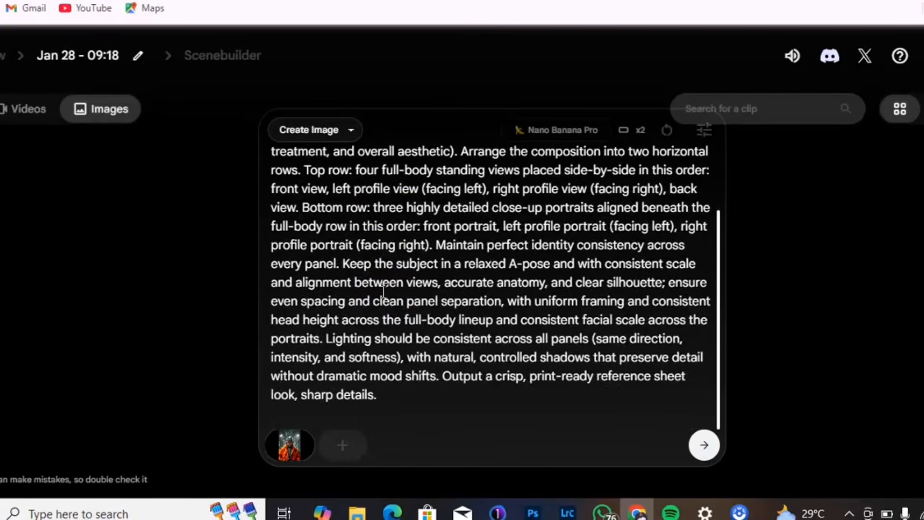
click(705, 446)
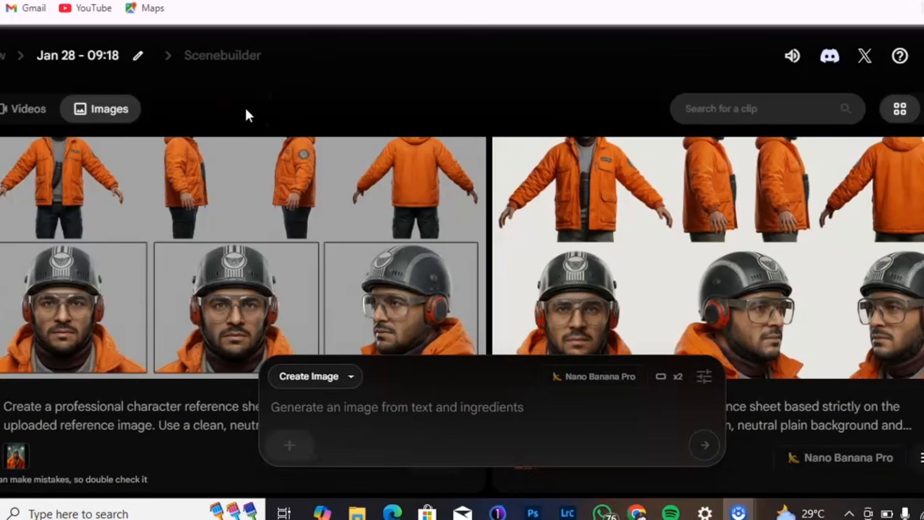
Compare the two generated character sheets and add the one with the white background to the prompt as an ingredient
scroll(256, 260, up, 2)
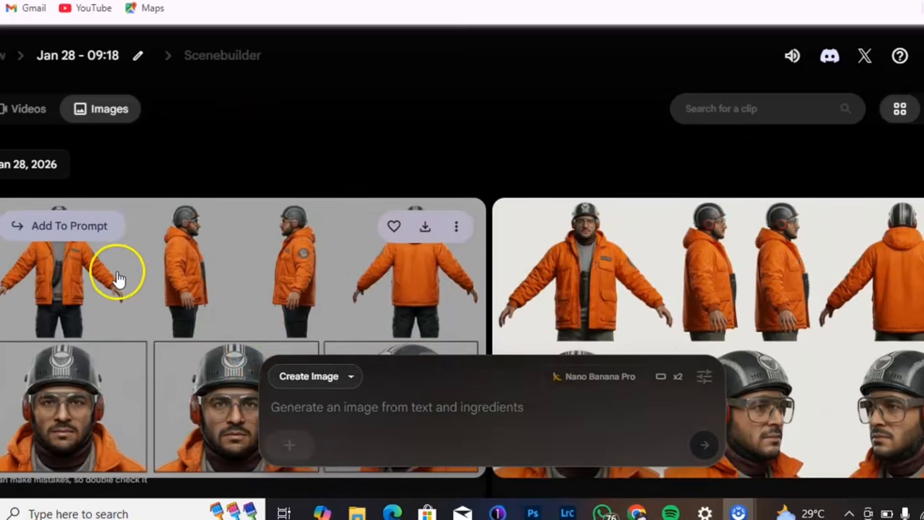
scroll(634, 268, down, 5)
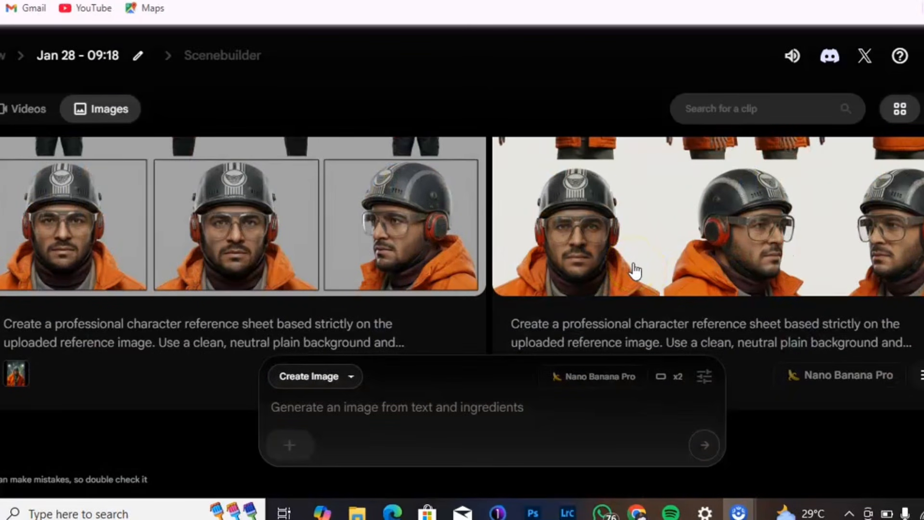
scroll(681, 262, up, 5)
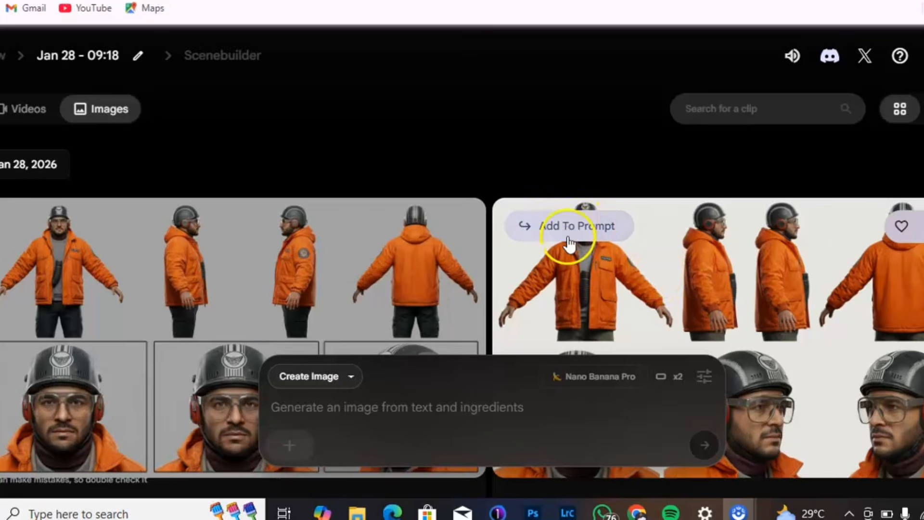
click(568, 235)
click(568, 225)
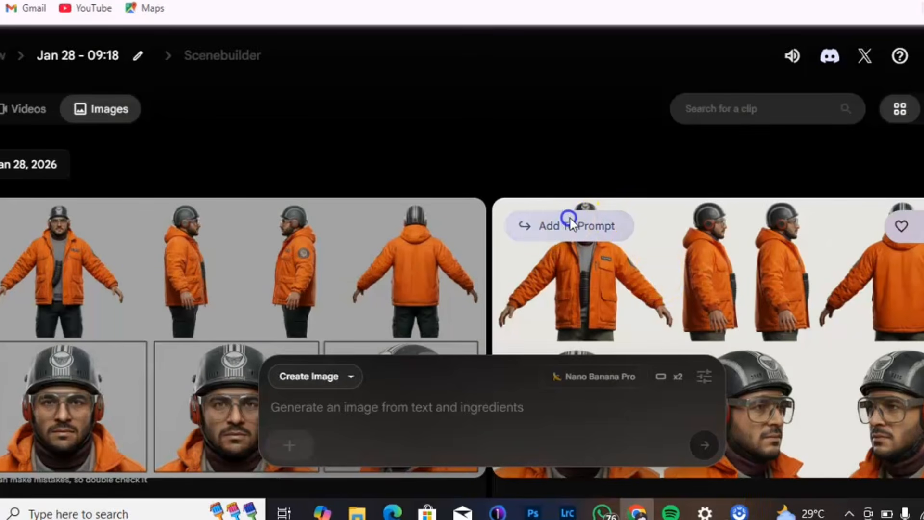
mouse_move(295, 441)
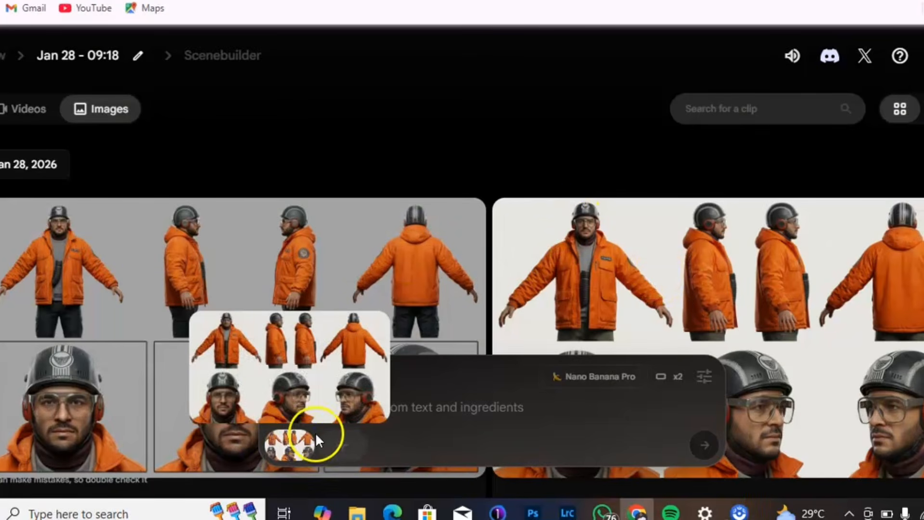
Copy the document's Image Prompt, "The mechanic is in the airlock of a space-mining inspecting damaged equipment", into Flow's prompt and generate the images
click(448, 408)
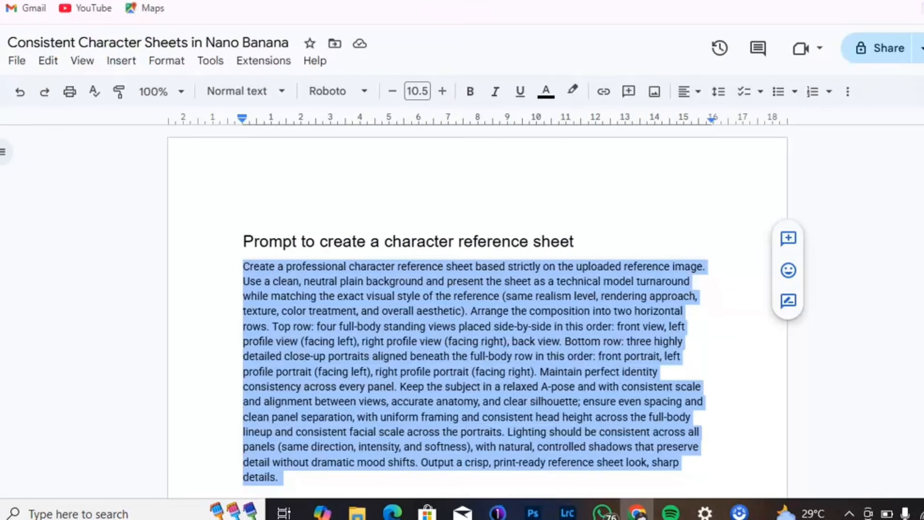
scroll(375, 375, down, 4)
scroll(366, 313, down, 7)
click(334, 250)
triple_click(338, 249)
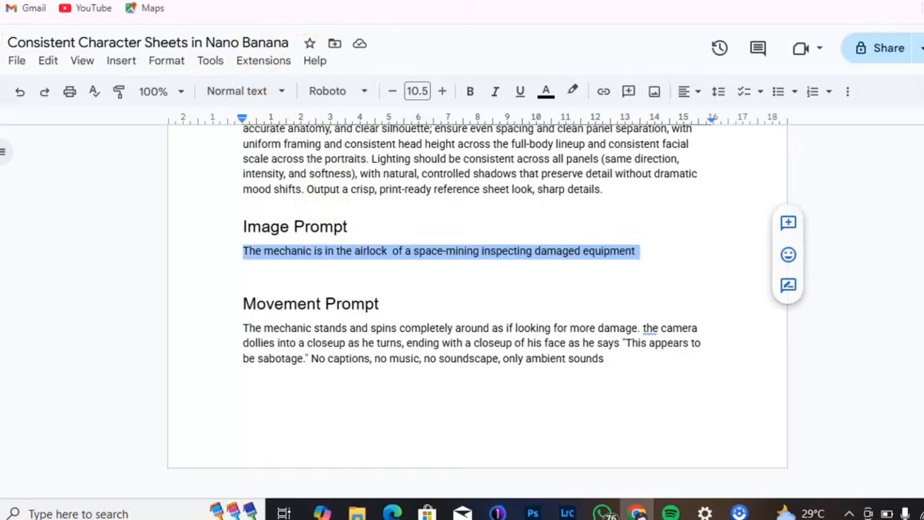
click(371, 123)
click(409, 385)
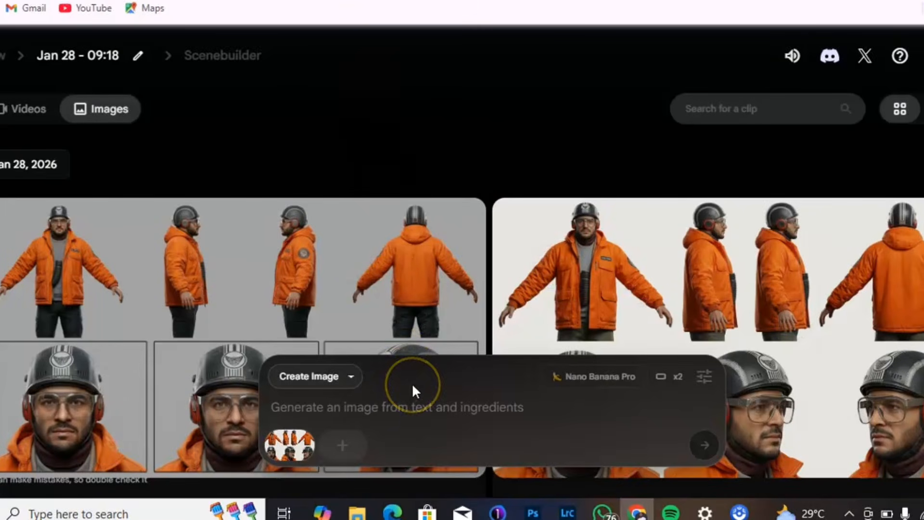
key(ctrl+v)
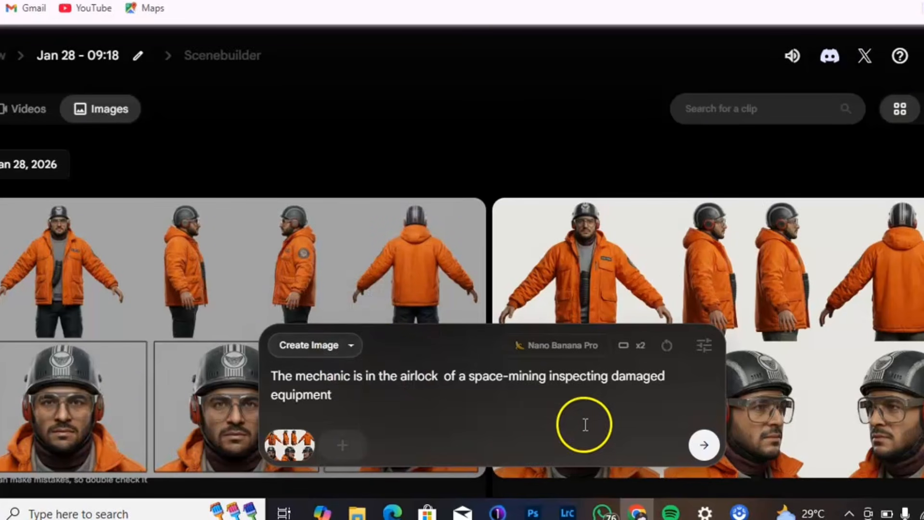
click(695, 448)
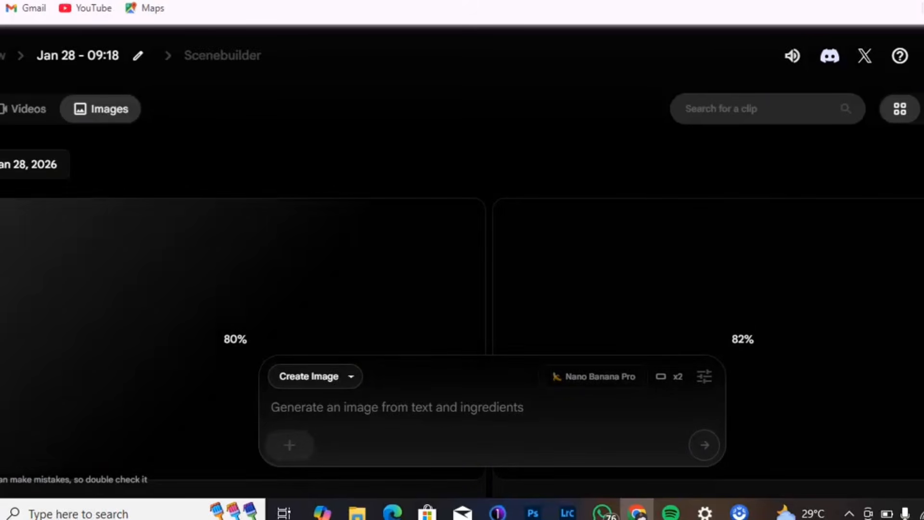
Review the two generated airlock images, opening the one with the damaged cylinder in the editor and leaving it again
scroll(347, 192, down, 3)
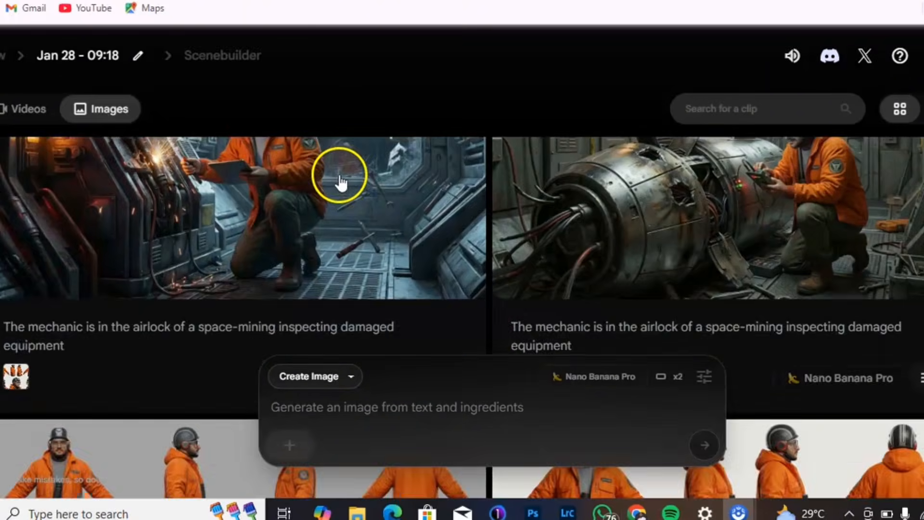
scroll(339, 188, up, 3)
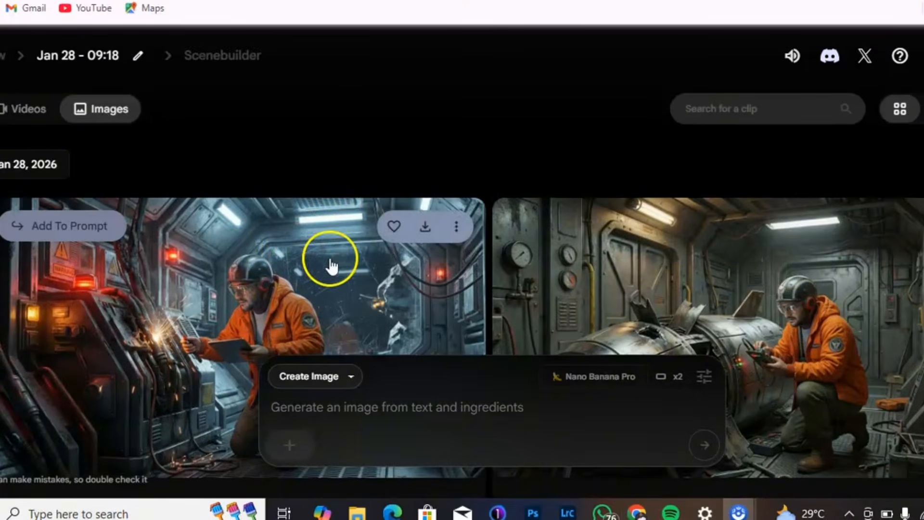
click(692, 255)
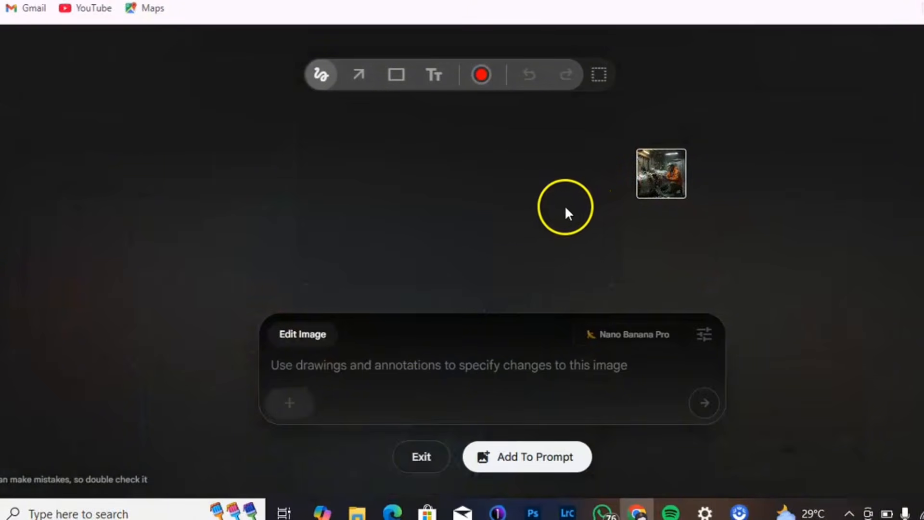
click(639, 179)
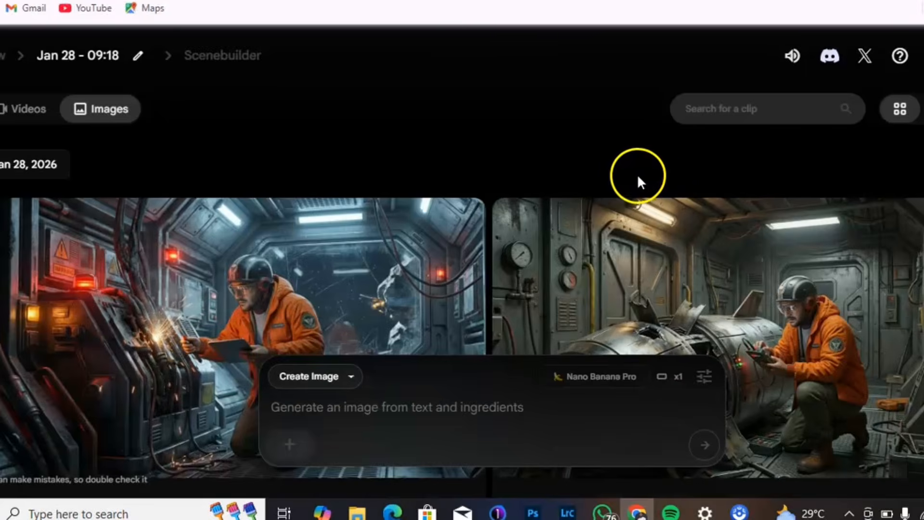
Compare the two airlock images and add the one with the damaged metal cylinder to the prompt as an ingredient
scroll(289, 279, down, 3)
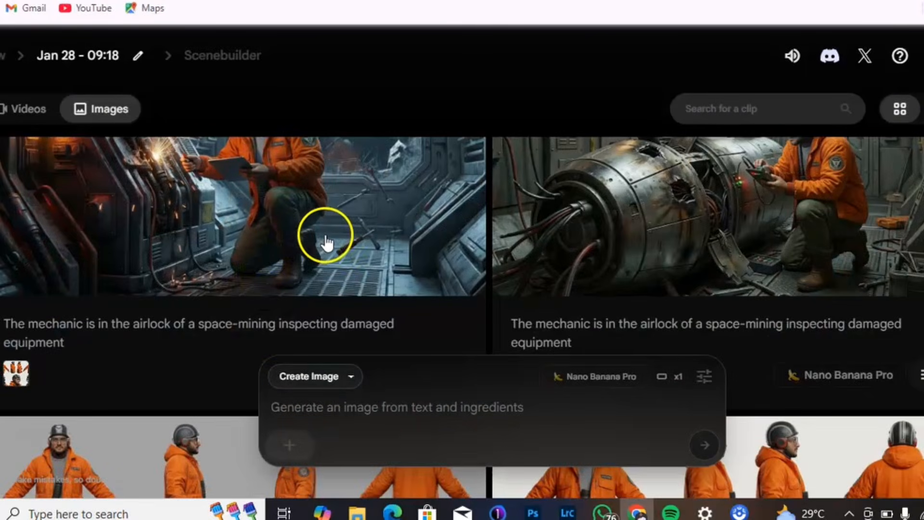
scroll(320, 224, up, 3)
scroll(321, 226, down, 3)
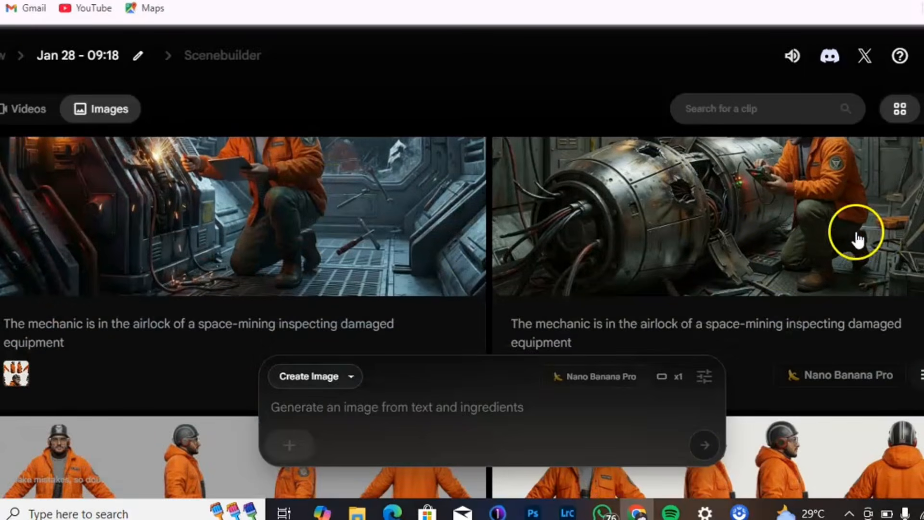
scroll(857, 238, up, 3)
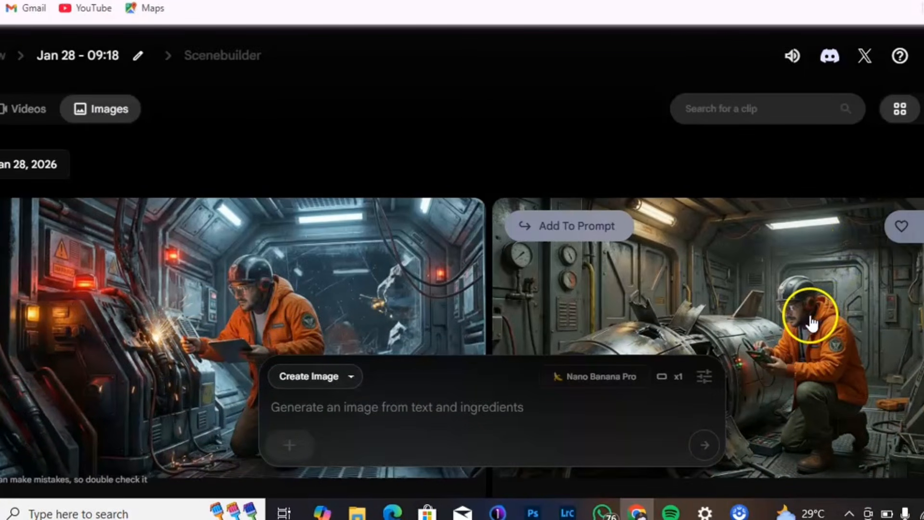
click(550, 227)
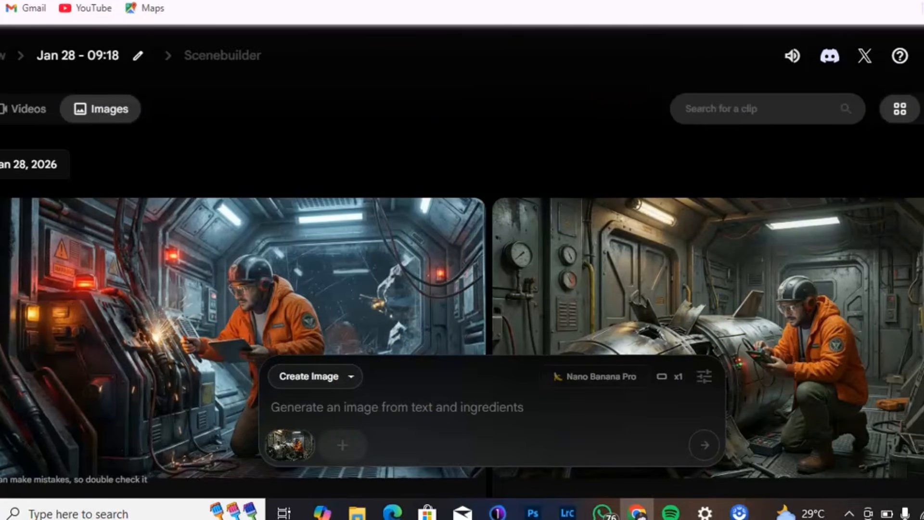
Add the character reference sheet with the white background to the prompt as a second ingredient
scroll(472, 214, down, 5)
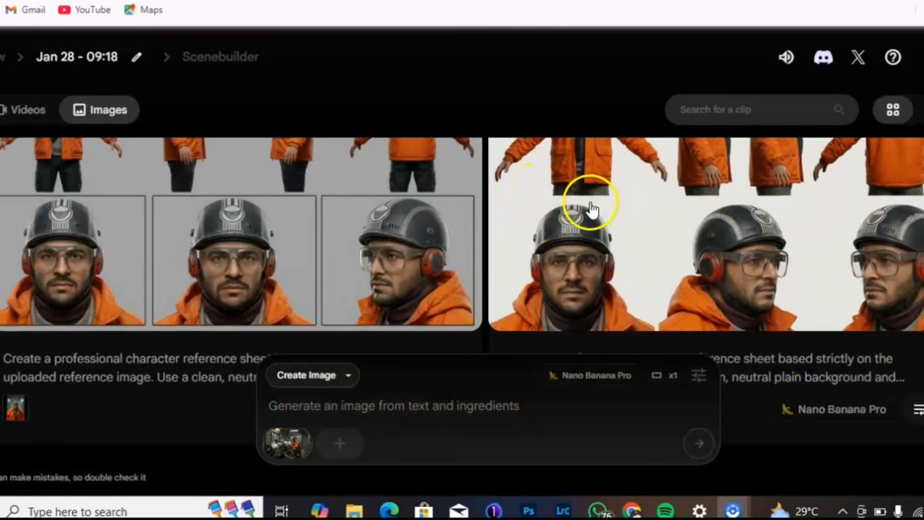
scroll(564, 227, up, 8)
scroll(542, 289, down, 3)
click(545, 262)
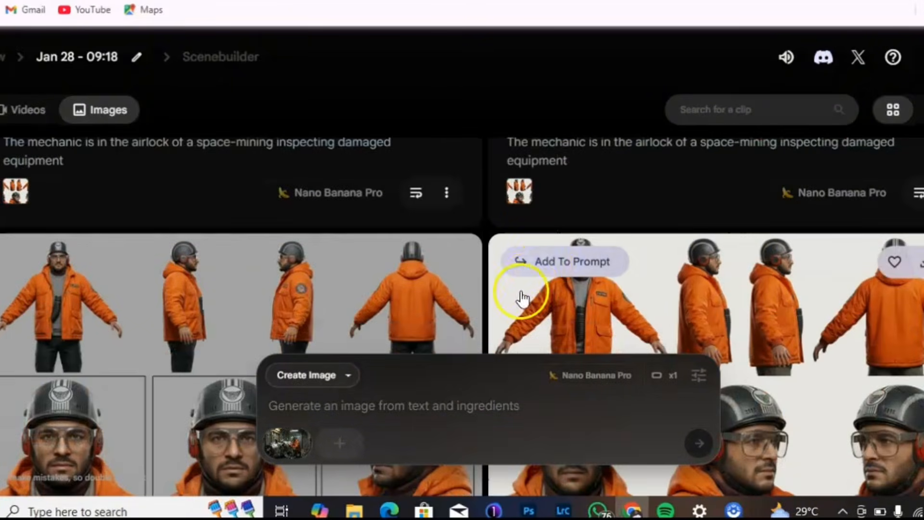
mouse_move(289, 443)
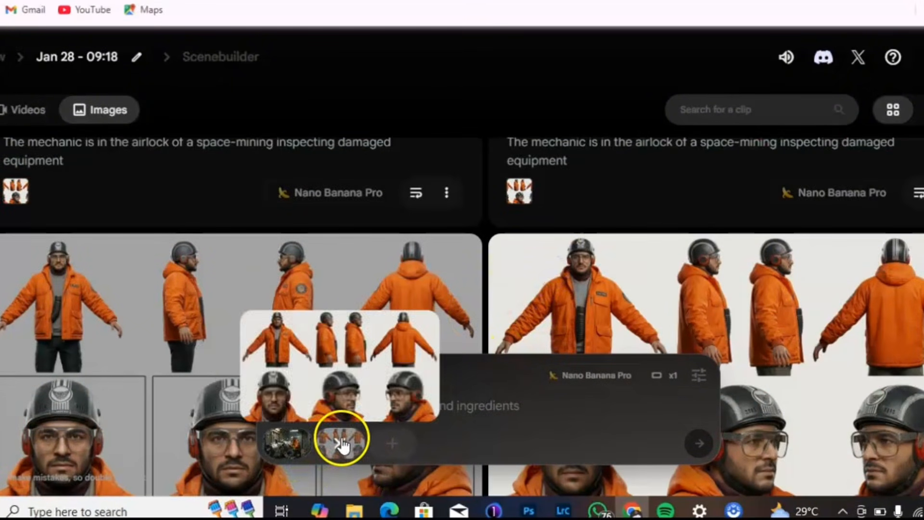
Switch the generation mode to Ingredients to Video, keeping the airlock image and character sheet, and check both ingredients
click(330, 385)
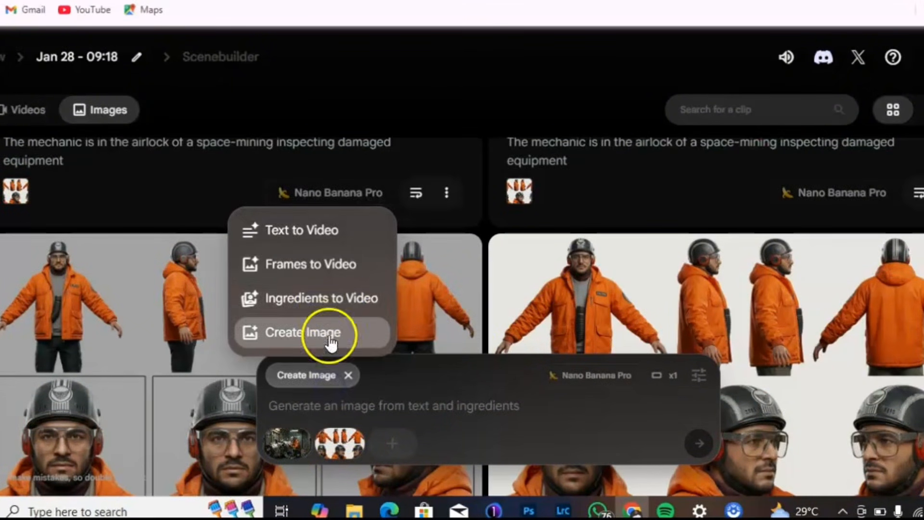
click(332, 310)
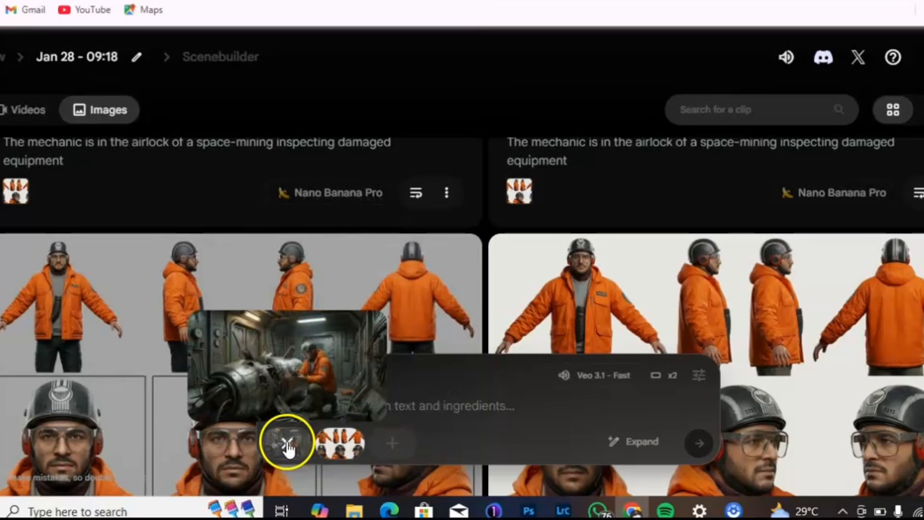
mouse_move(331, 451)
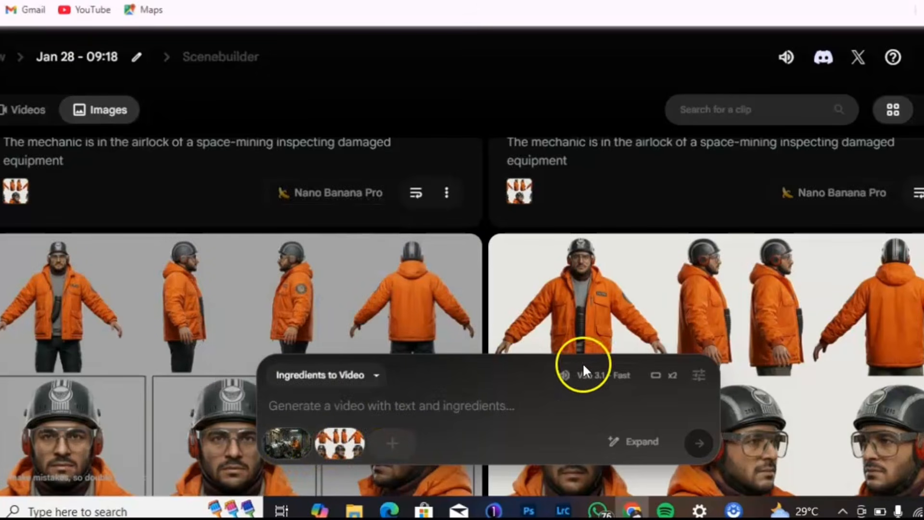
scroll(601, 332, up, 5)
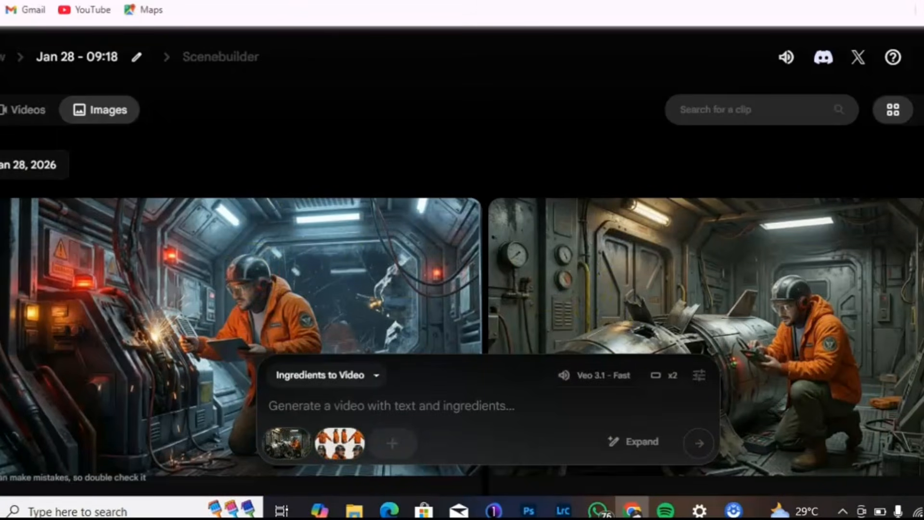
Copy the document's Movement Prompt, starting "The mechanic stands and spins completely around", into Flow's video prompt
key(ctrl+Tab)
drag(238, 333, 733, 363)
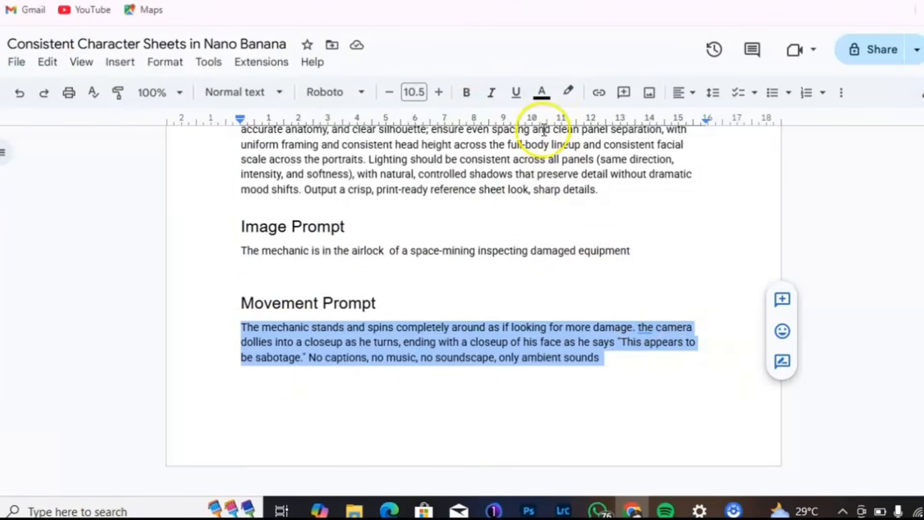
key(ctrl+c)
key(ctrl+Tab)
click(360, 405)
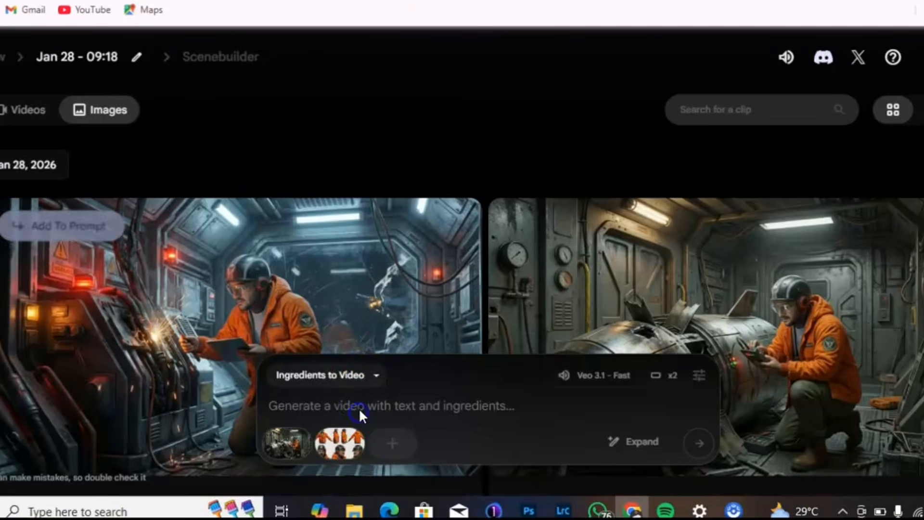
key(ctrl+v)
click(339, 374)
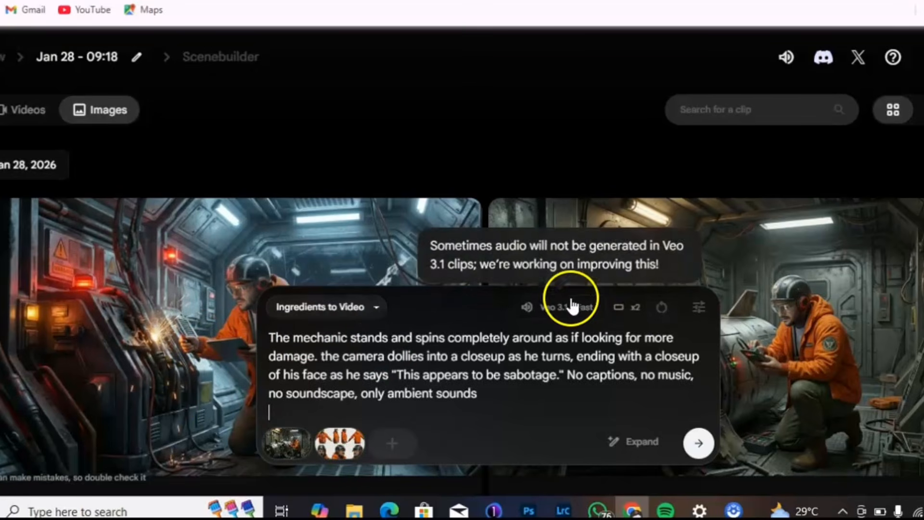
Keep the video outputs per prompt at 2 with Veo 3.1 - Fast in Landscape (16:9) and generate the videos
click(704, 305)
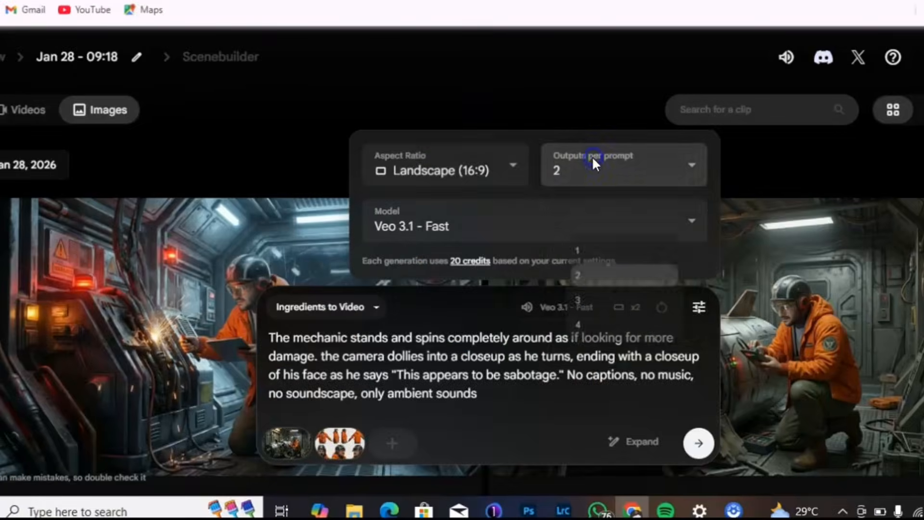
click(593, 162)
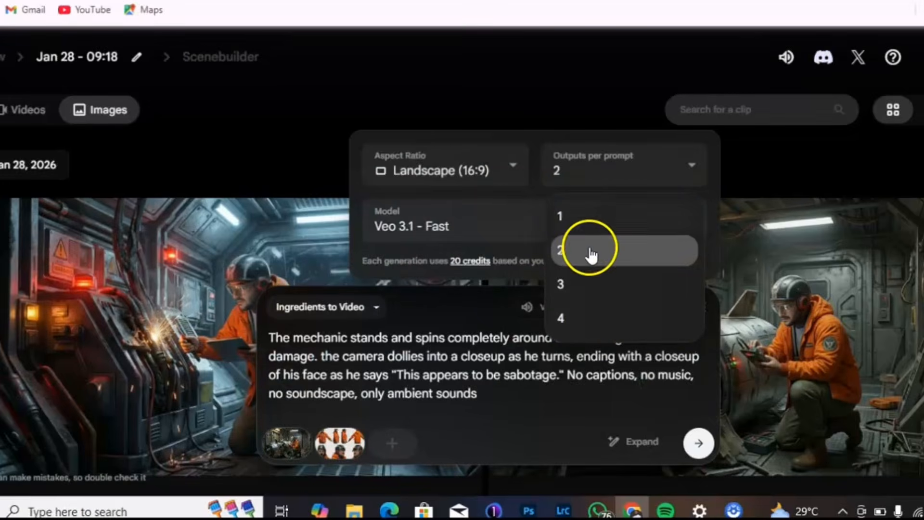
click(591, 252)
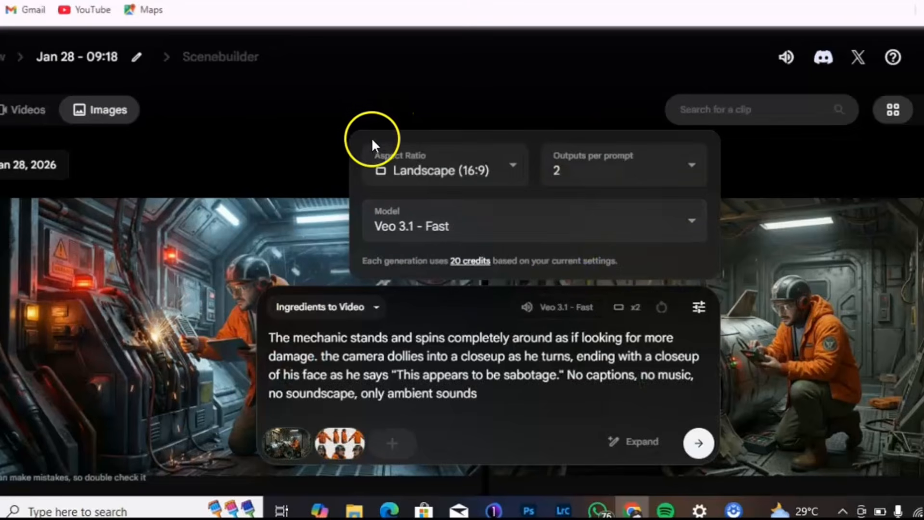
click(289, 145)
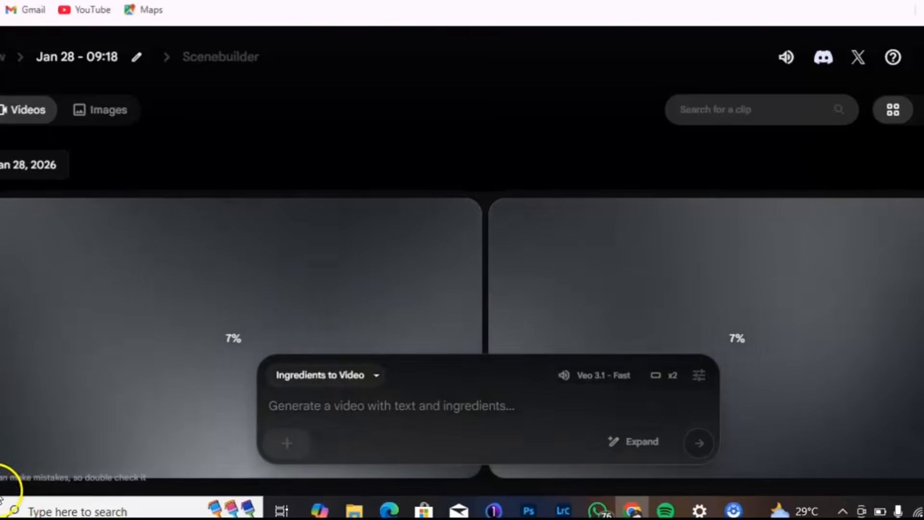
Watch the clip of the mechanic crouching by the damaged cylinder full screen and download it as Upscaled (1080p)
click(120, 387)
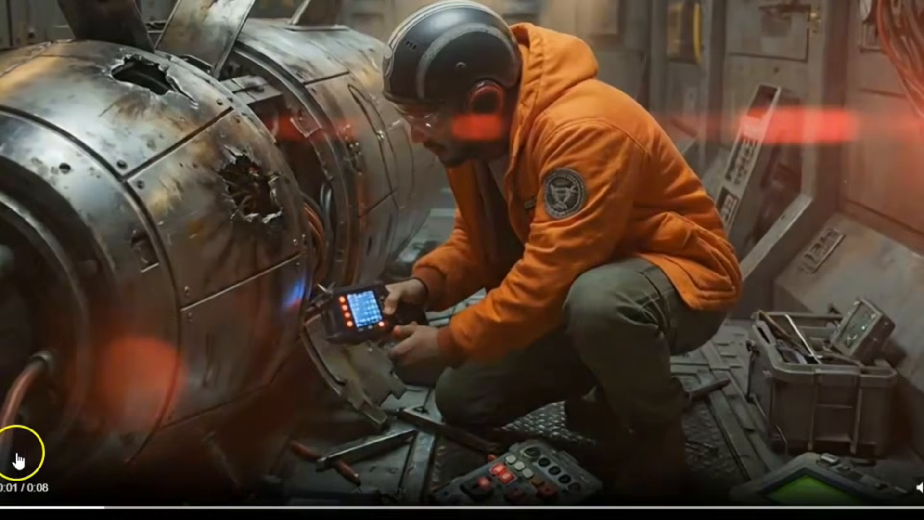
key(Escape)
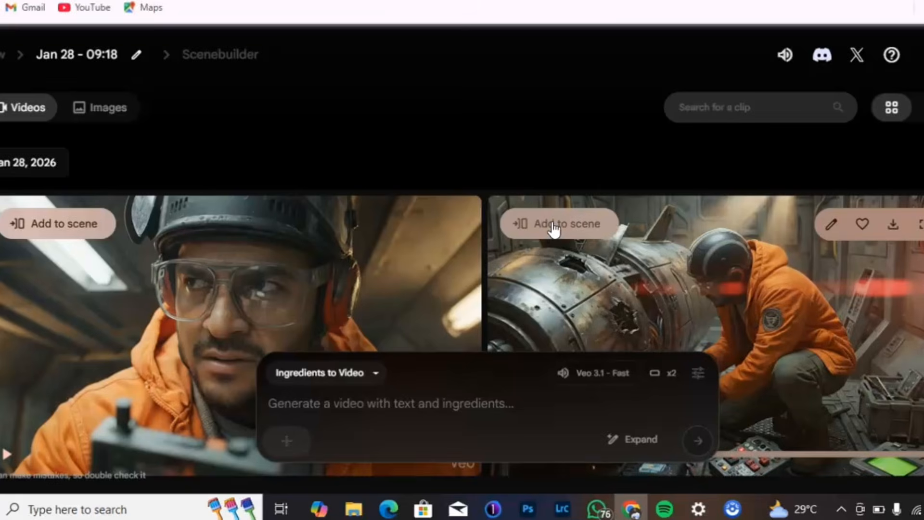
click(890, 224)
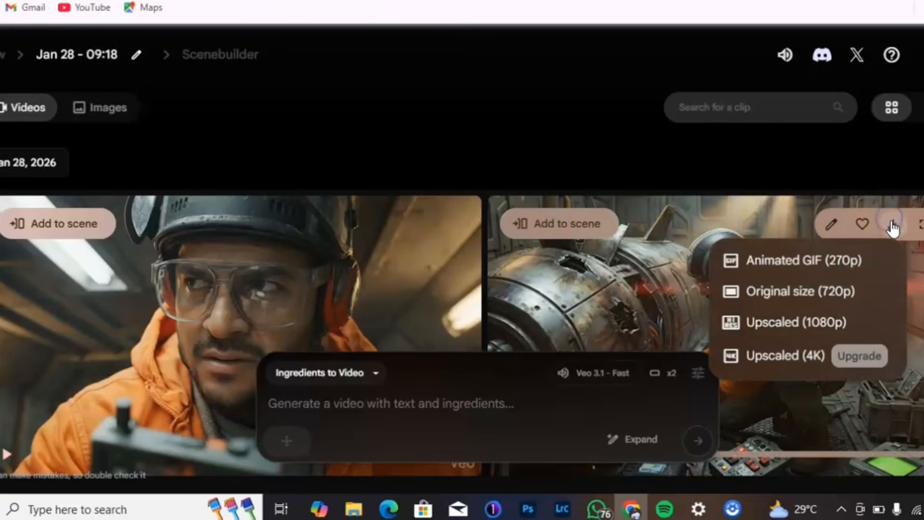
click(797, 324)
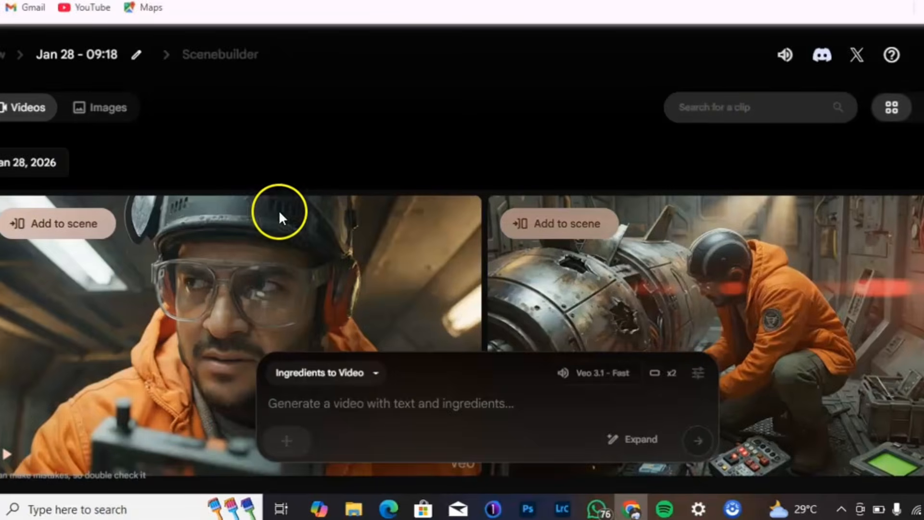
Play the other generated clip, with the close-up of the mechanic's face, full screen
scroll(366, 236, down, 3)
scroll(428, 189, up, 3)
click(421, 223)
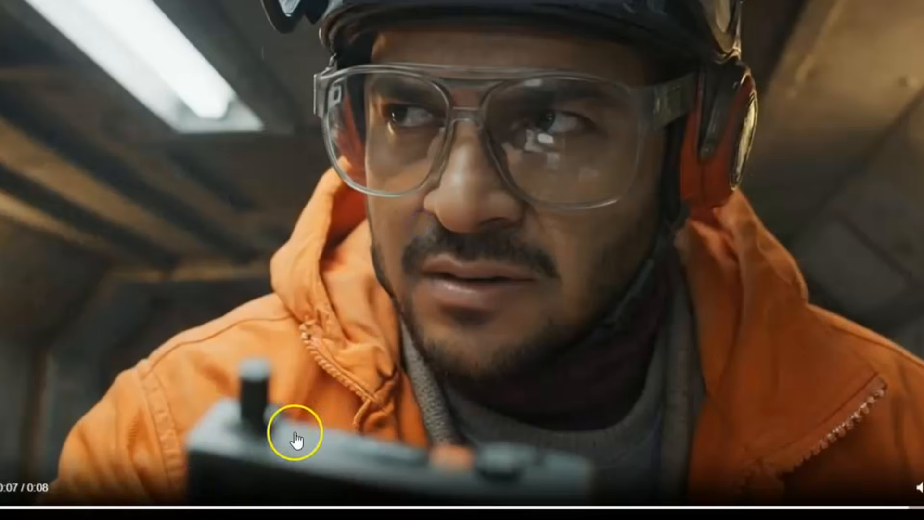